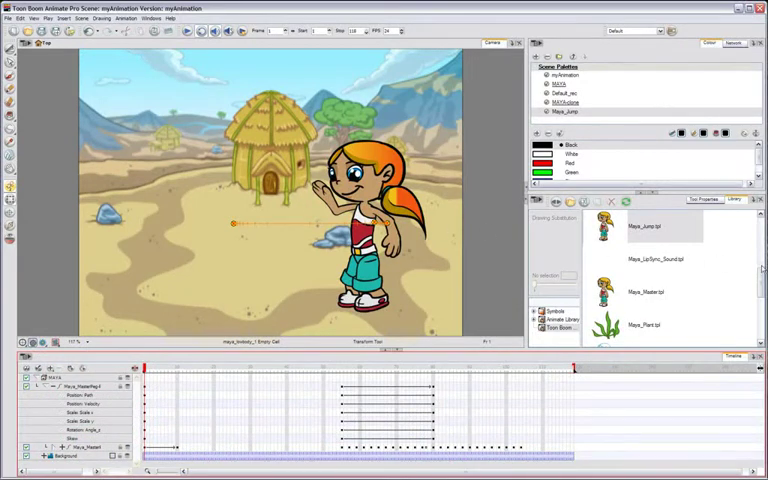
pyautogui.scroll(1, 752, 270)
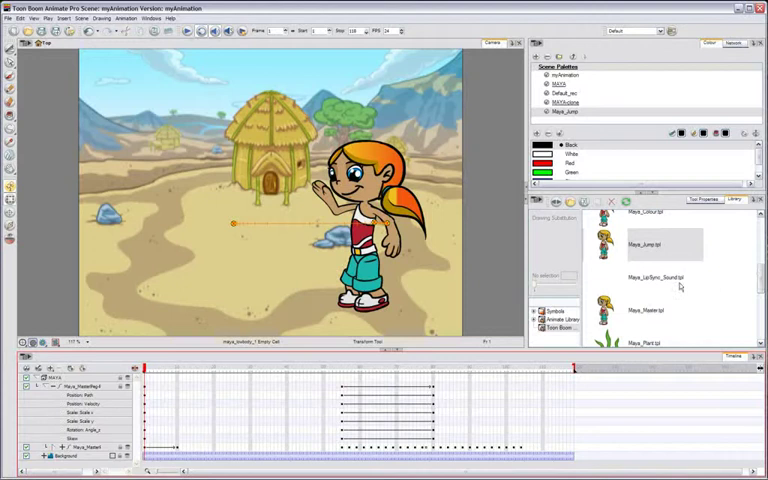
# Drag the Maya_LipSync_Sound template from the Library into the Timeline as a sound layer.
pyautogui.click(614, 278)
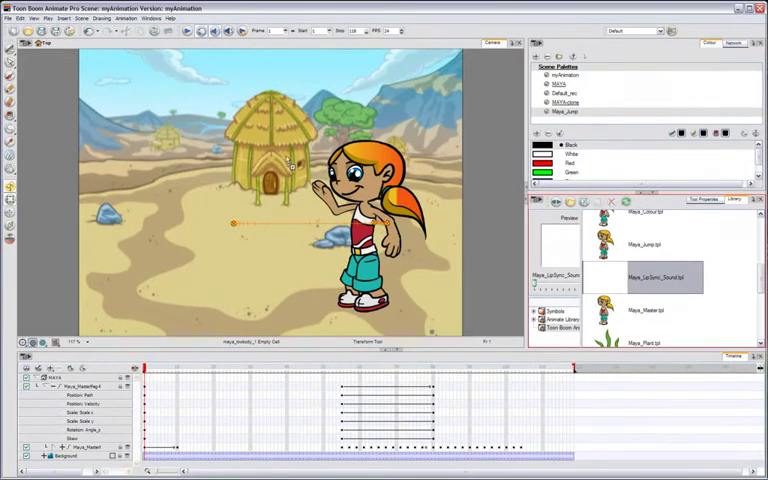
pyautogui.moveTo(660, 277); pyautogui.dragTo(250, 380)
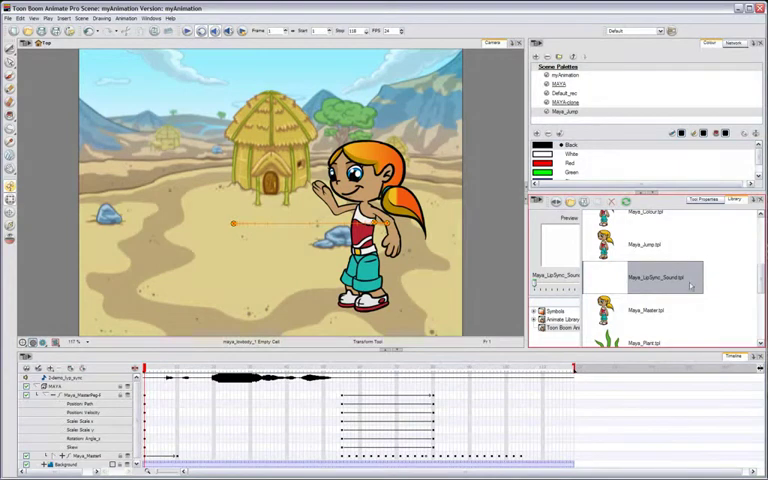
# Show the dialogue sound layer in Layer Properties, enlarge the panel, and run Detect.
pyautogui.click(753, 201)
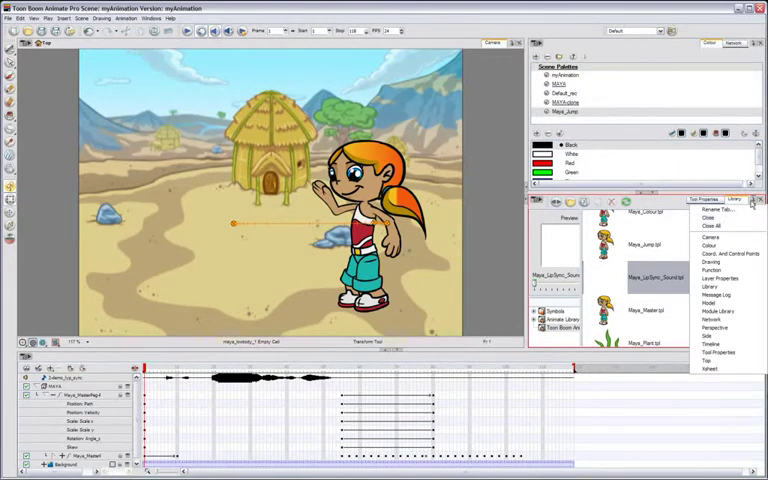
pyautogui.click(735, 283)
pyautogui.click(112, 378)
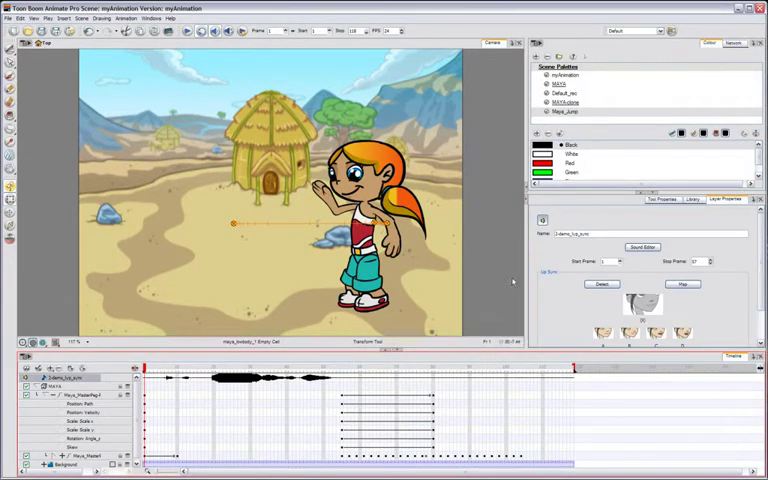
pyautogui.moveTo(621, 193); pyautogui.dragTo(621, 164)
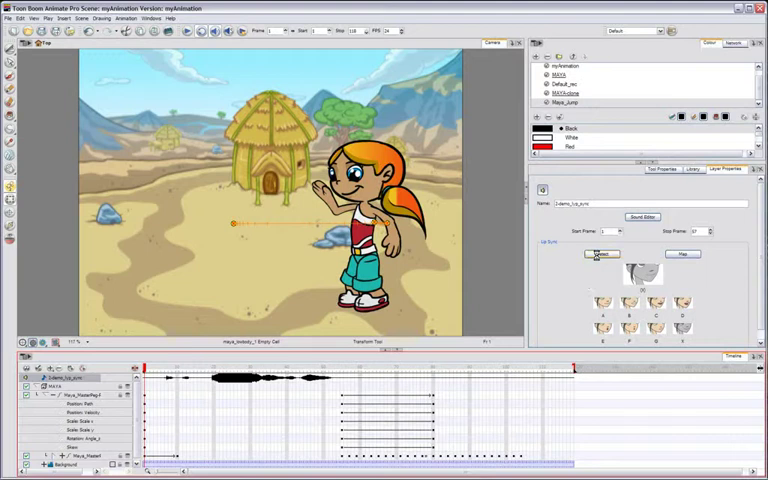
pyautogui.click(598, 255)
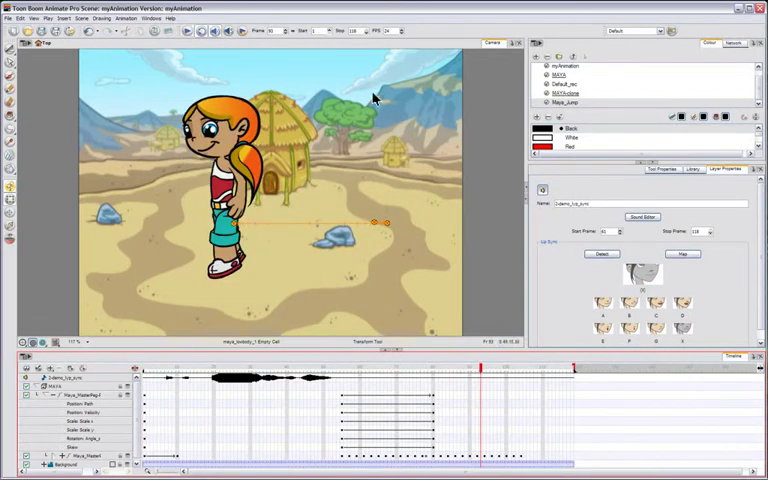
# Map the detected lip-sync shapes onto the maya_mouth destination layer.
pyautogui.click(686, 257)
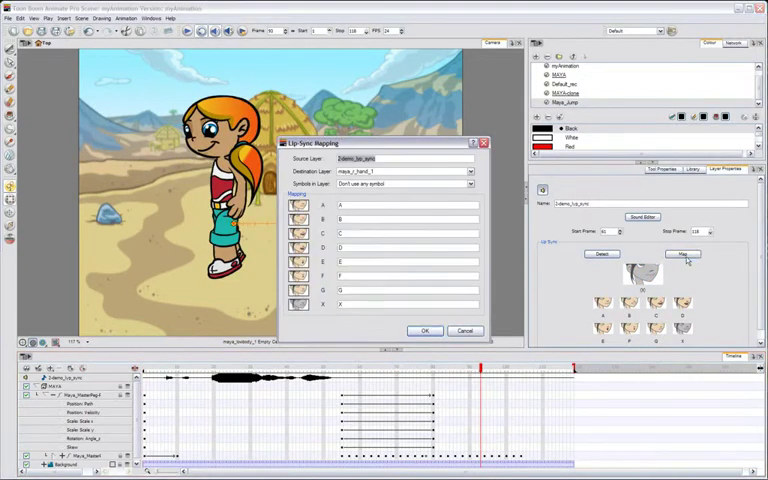
pyautogui.click(470, 171)
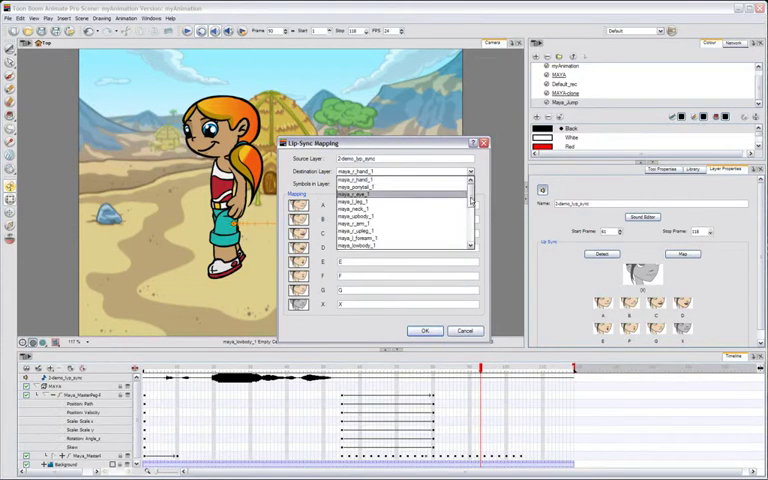
pyautogui.moveTo(470, 190); pyautogui.dragTo(470, 244)
pyautogui.click(388, 239)
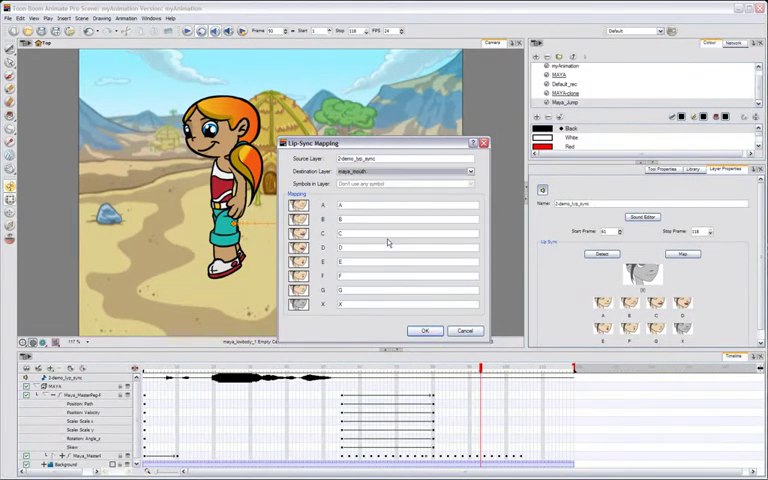
pyautogui.click(425, 331)
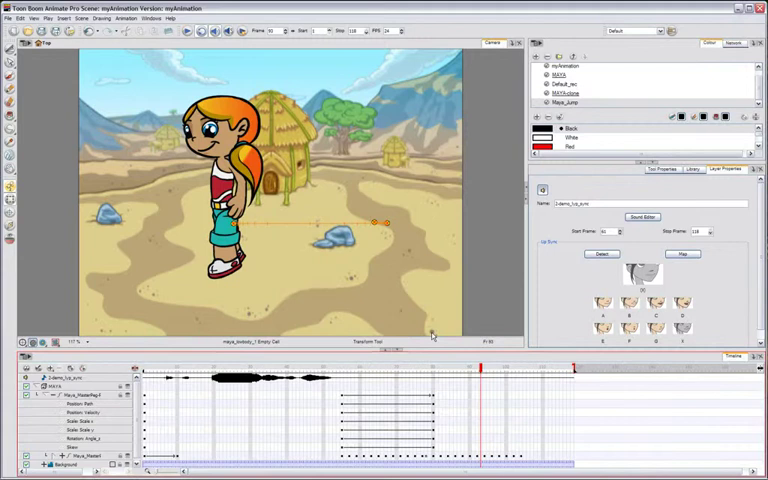
pyautogui.click(186, 33)
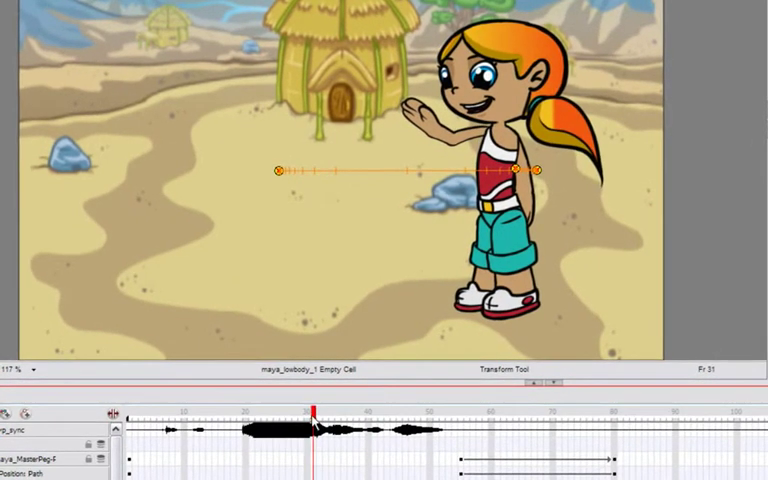
# Scrub to frame 34 and substitute Maya's mouth with the larger maya_mouth-DD drawing.
pyautogui.moveTo(313, 412); pyautogui.dragTo(335, 413)
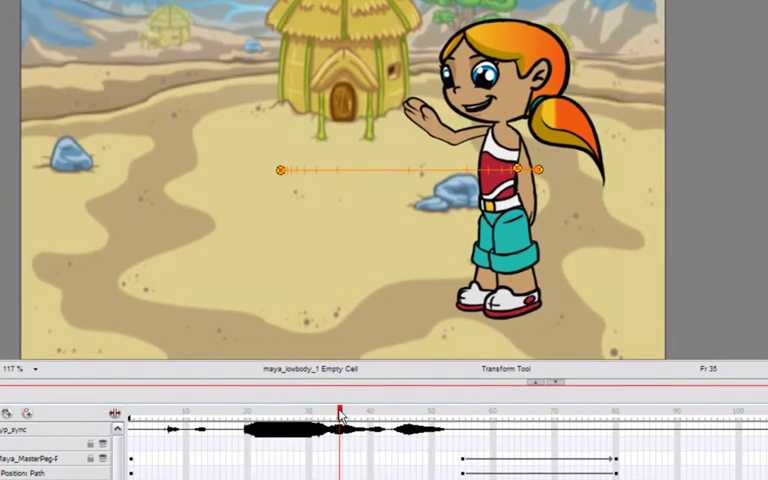
pyautogui.click(484, 110)
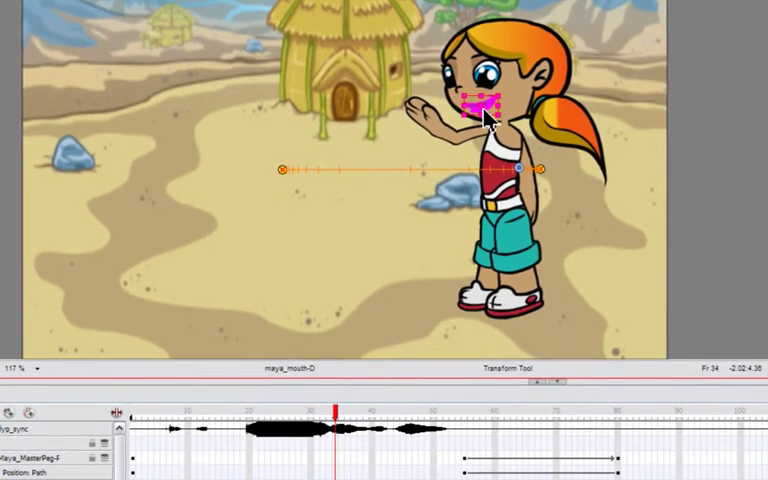
pyautogui.press(']')
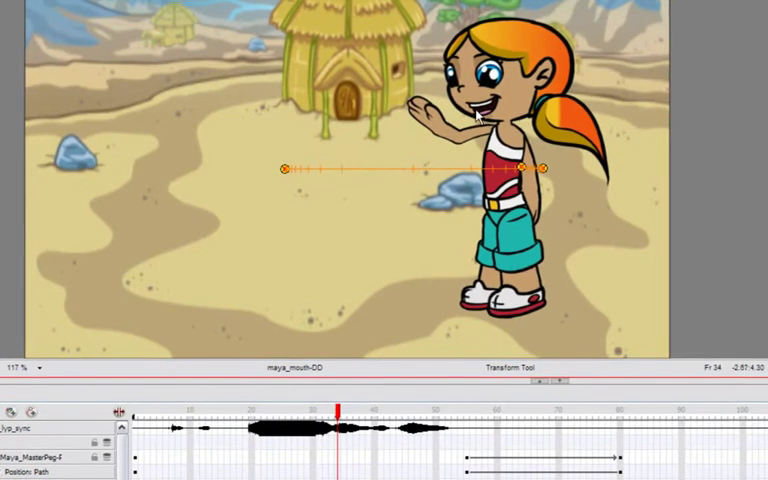
pyautogui.press('[')
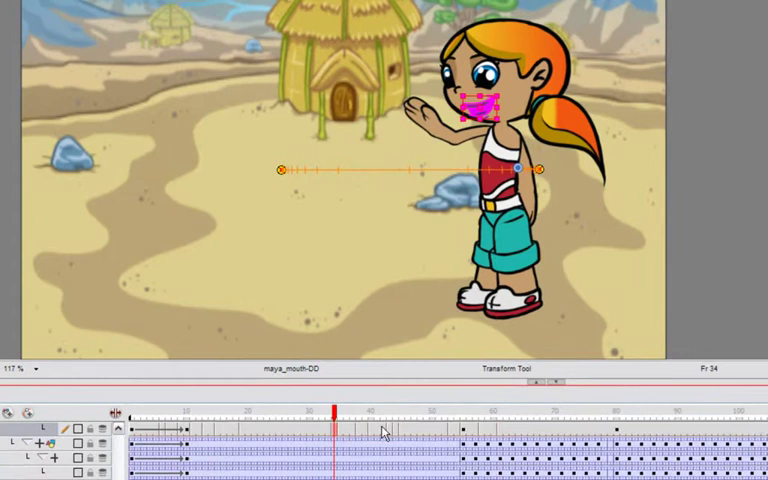
# Create a morphing sequence at frame 28 from the small mouth to the large mouth, then deselect.
pyautogui.click(301, 436)
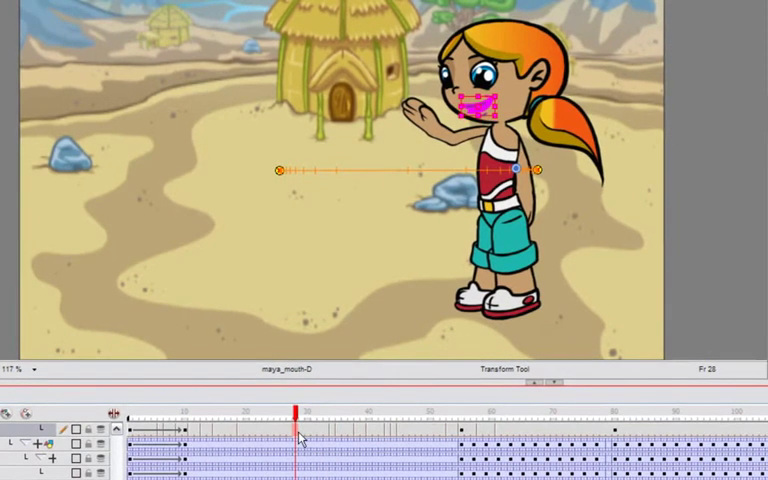
pyautogui.hotkey('alt', 'm')
pyautogui.press('Escape')
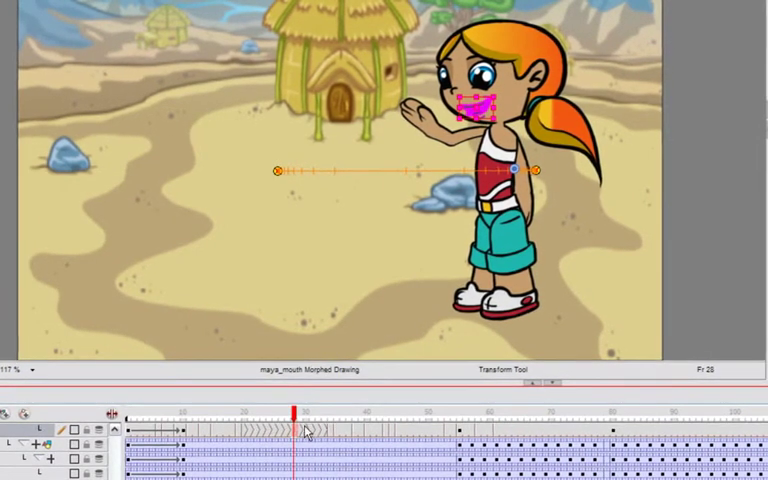